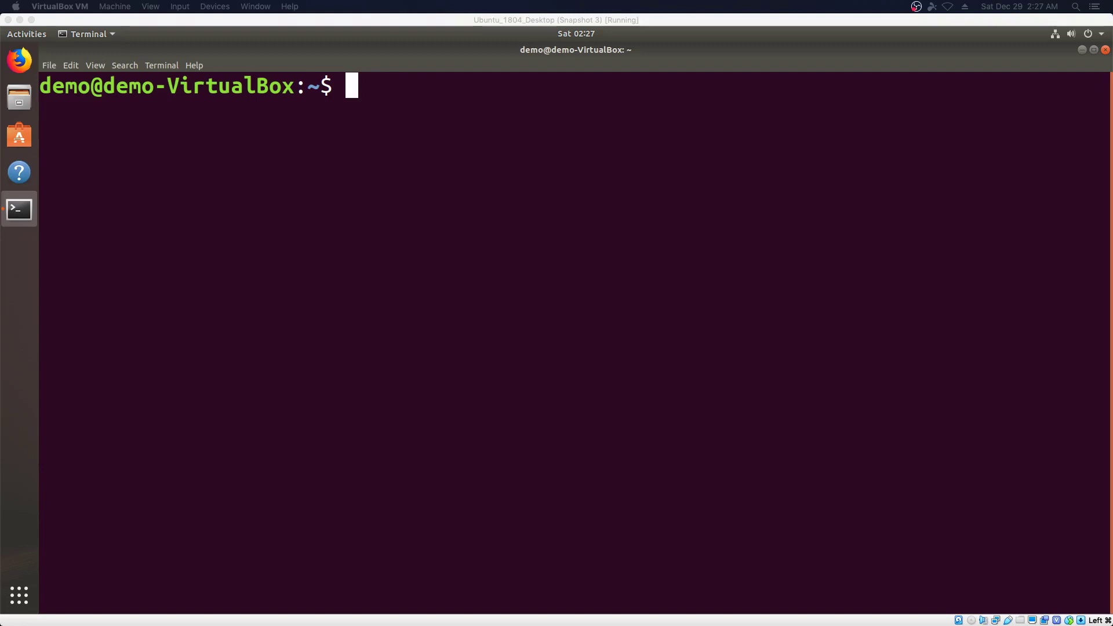
# Focus the Ubuntu VM window so its terminal sits ready at the home prompt
pyautogui.click(419, 44)
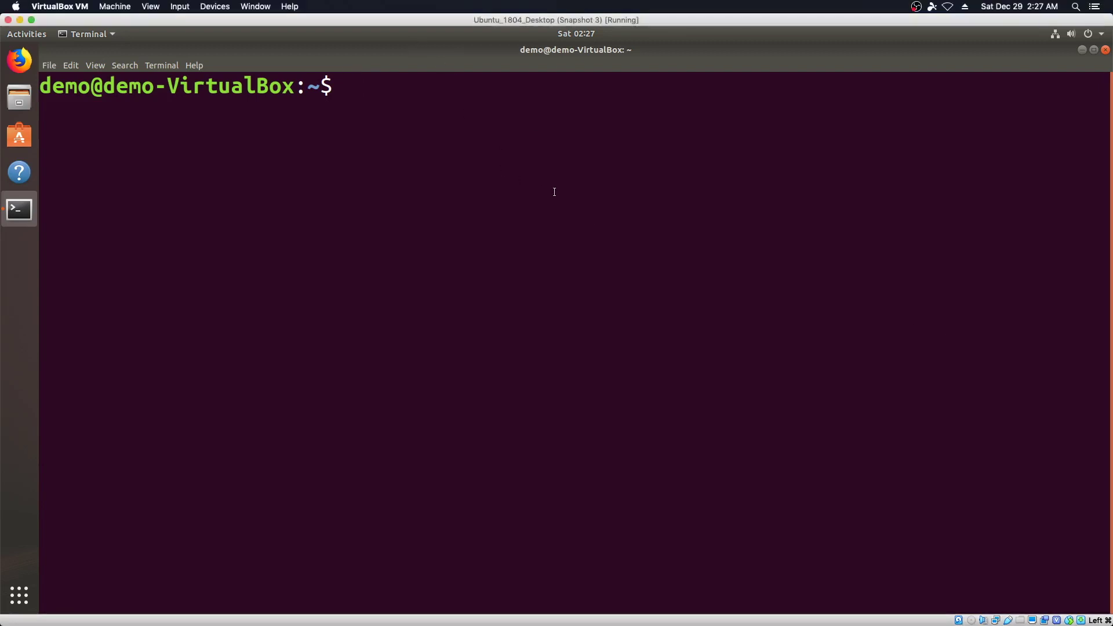
# Run 'sudo apt install xrdp xorgxrdp -y' and authorize it with the sudo password
pyautogui.write('sudo apt install xrdp xorgxrdp')
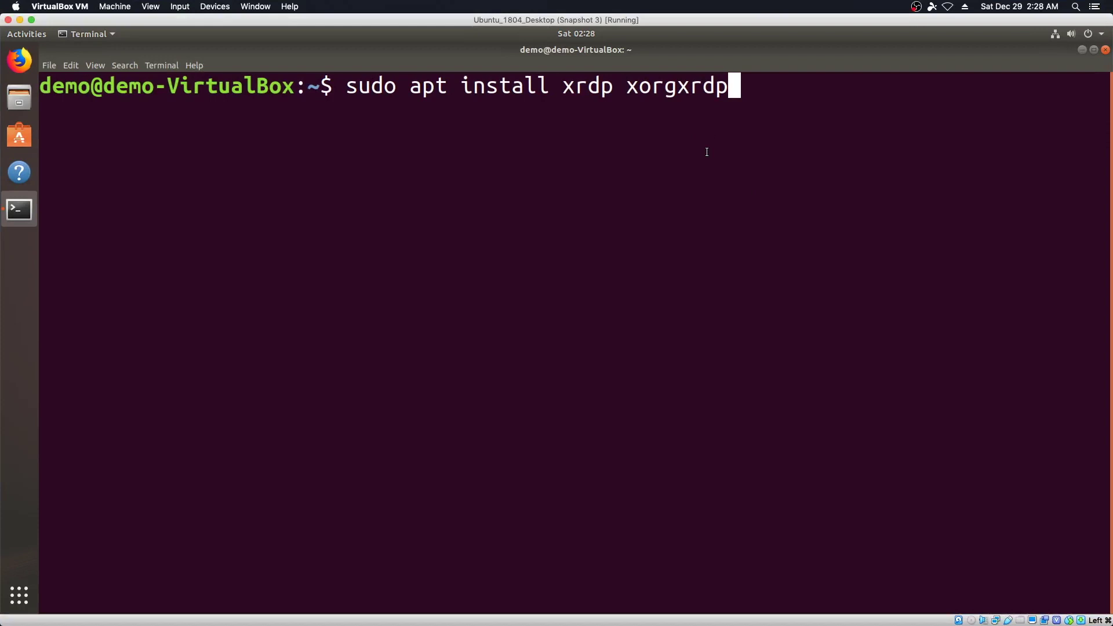
pyautogui.write(' -y')
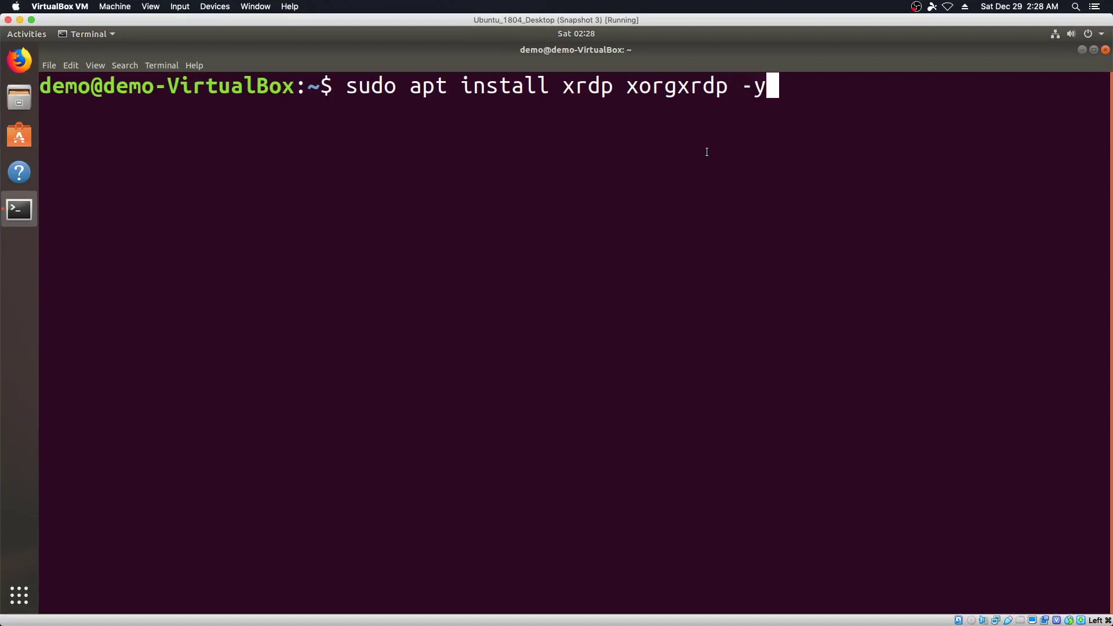
pyautogui.press('Return')
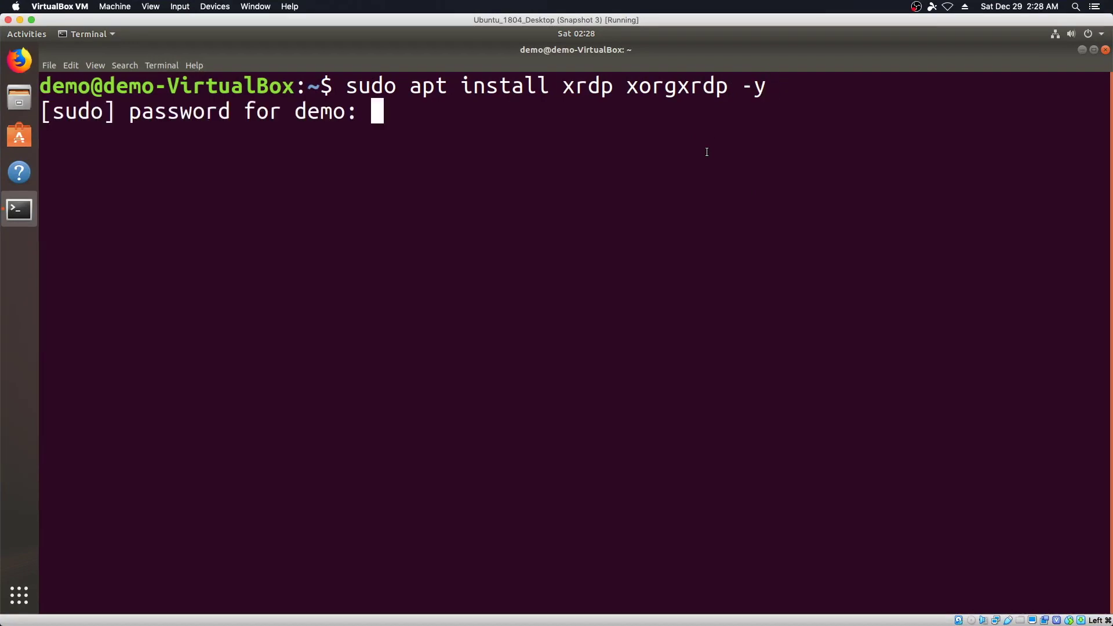
pyautogui.press('Return')
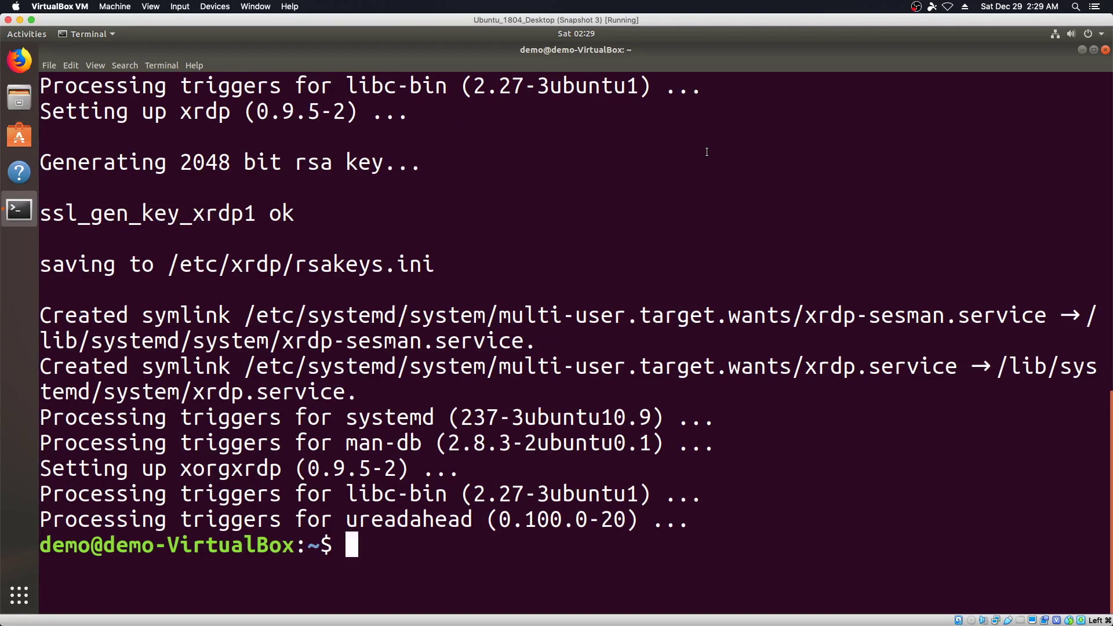
# Run 'ip a' to read the VM's IP 172.16.74.156, then type 'sudo shutdown -r now'
pyautogui.write('ip a')
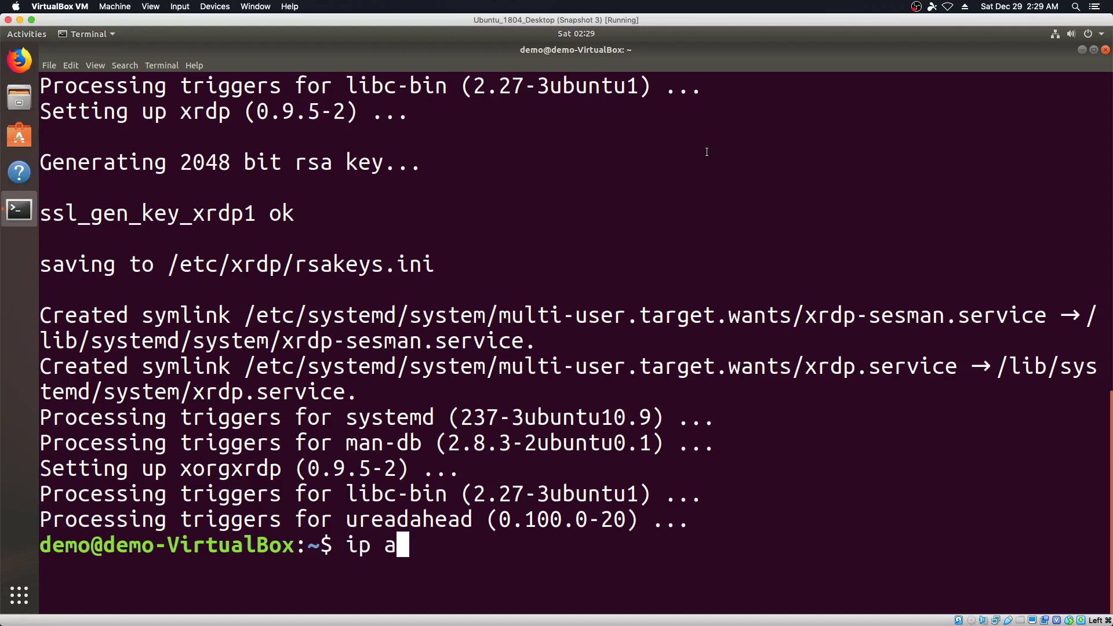
pyautogui.press('Return')
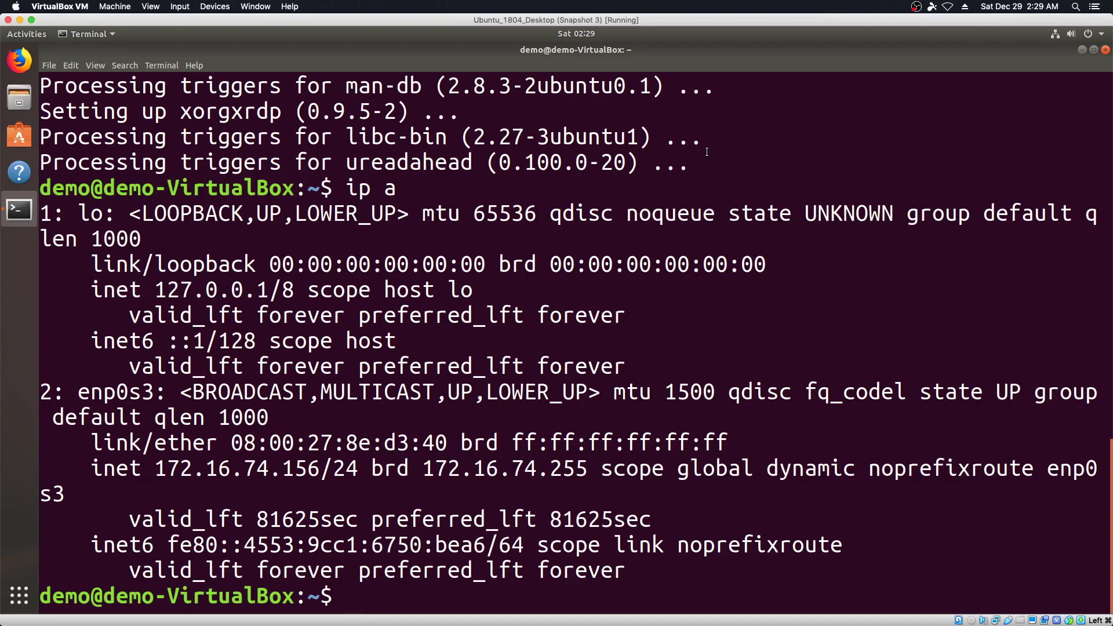
pyautogui.write('sudo shut')
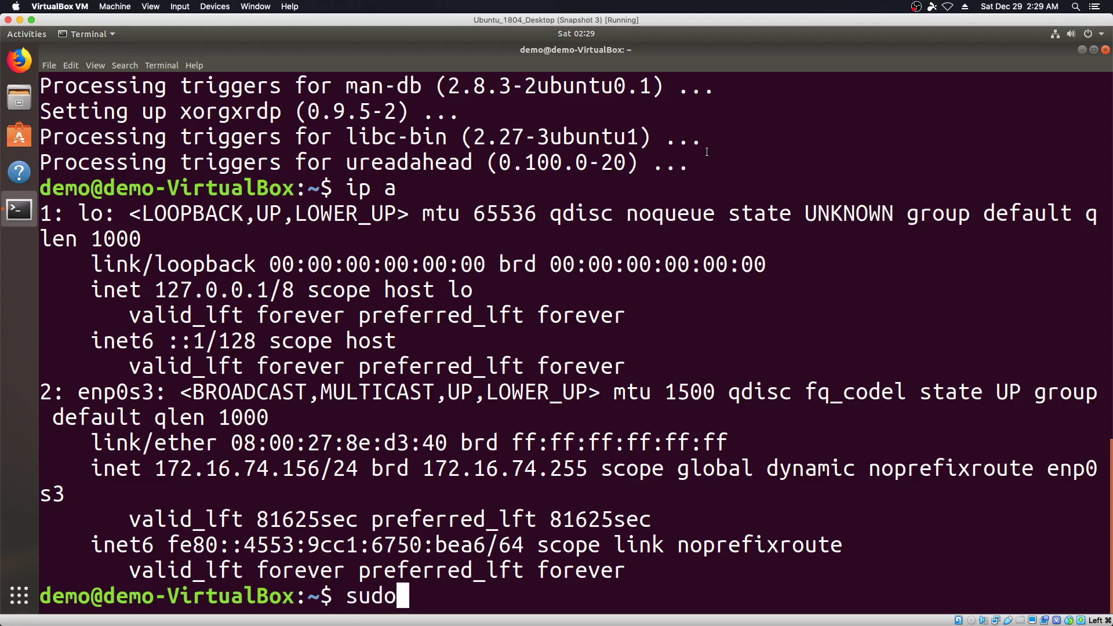
pyautogui.write('down -r now')
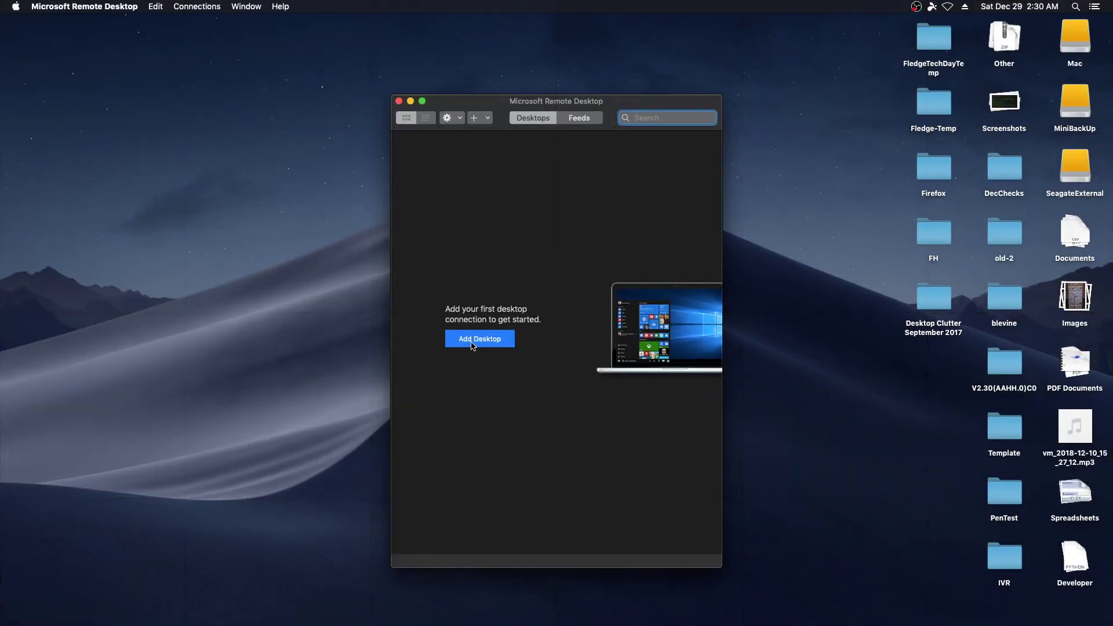
# Add a new desktop with PC name 172.16.74.156 and save it
pyautogui.click(471, 342)
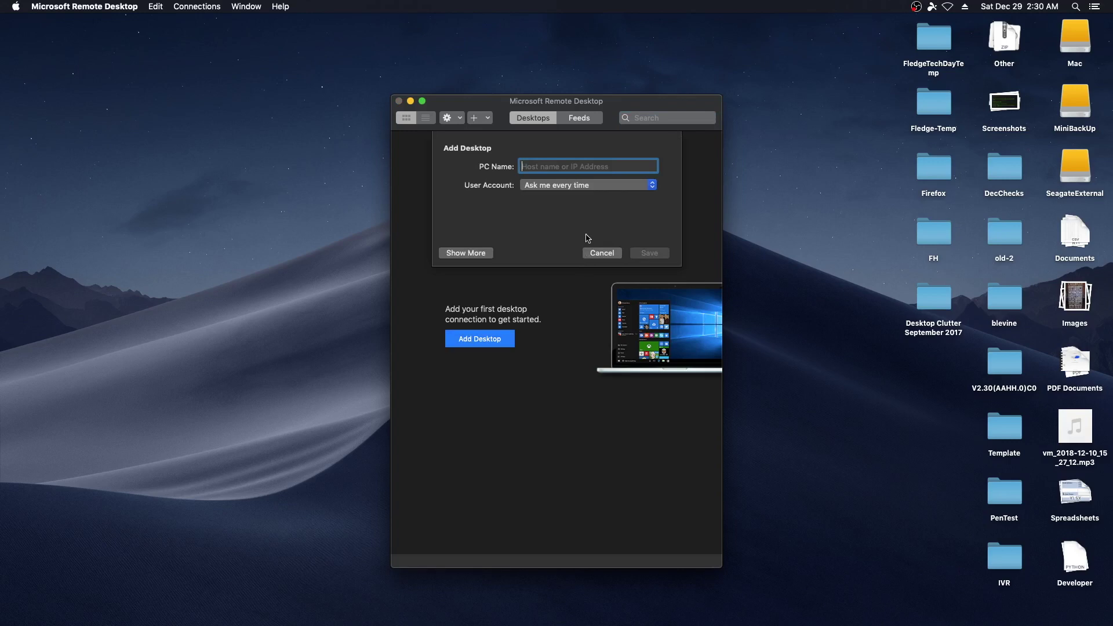
pyautogui.write('172.16')
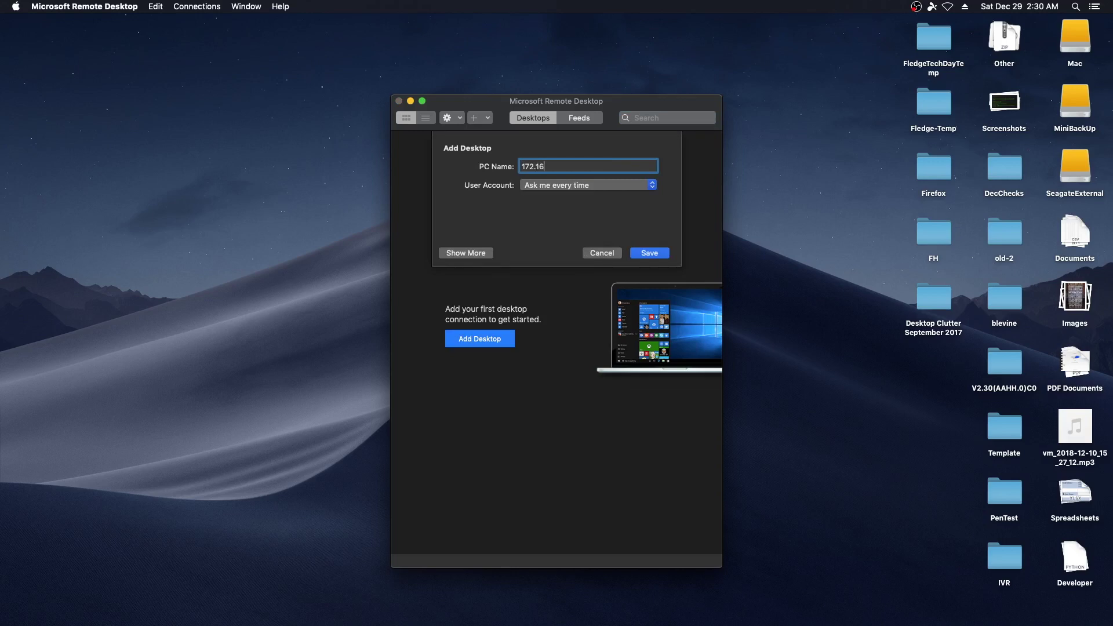
pyautogui.write('.74.156')
pyautogui.click(648, 254)
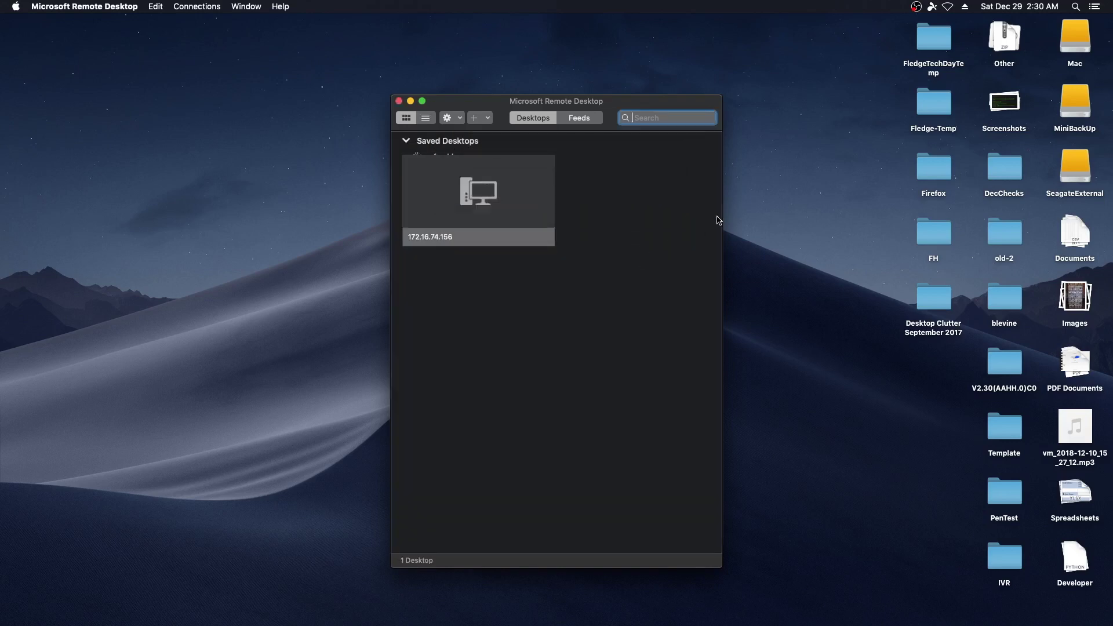
# Maximize the Remote Desktop window, move the VM window aside, and open the 172.16.74.156 tile
pyautogui.doubleClick(626, 102)
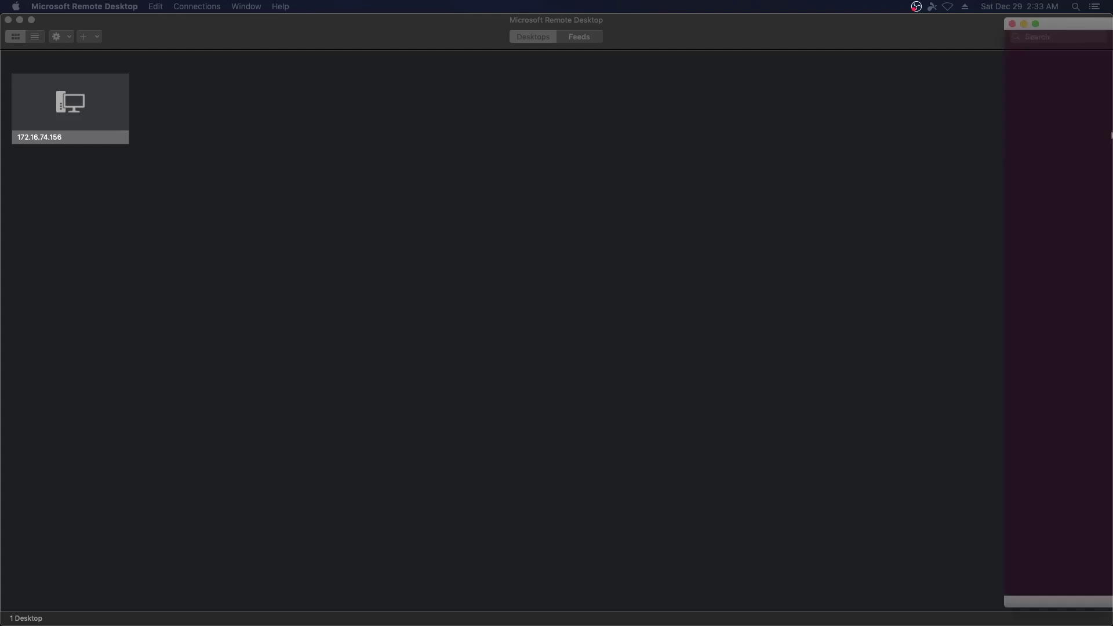
pyautogui.moveTo(1112, 26)
pyautogui.mouseDown()
pyautogui.moveTo(489, 30)
pyautogui.moveTo(479, 41)
pyautogui.moveTo(1112, 41)
pyautogui.mouseUp()
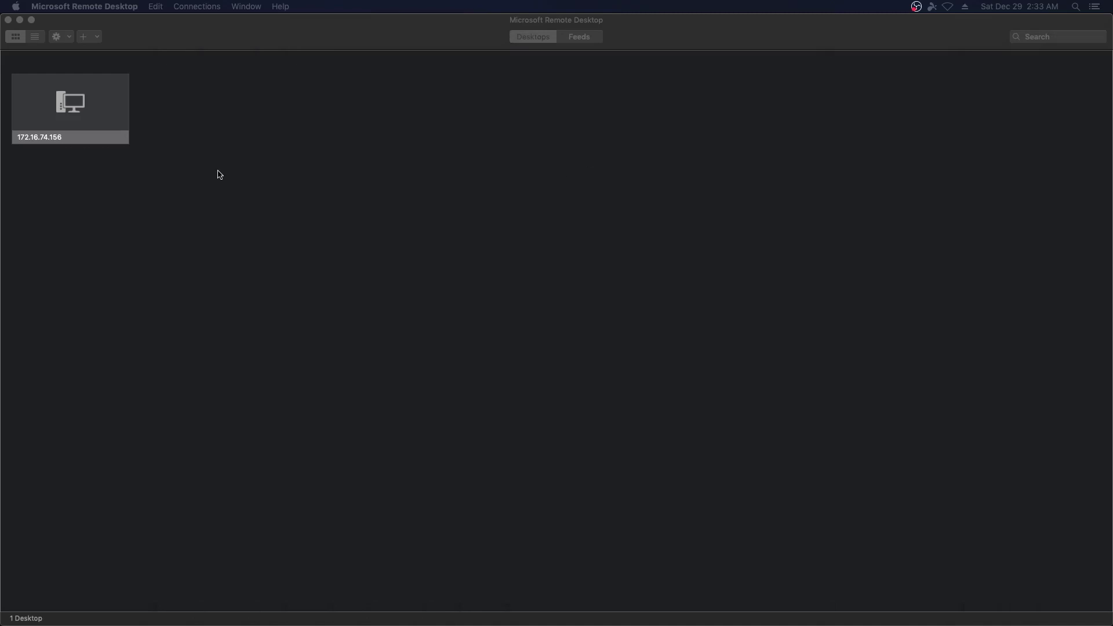
pyautogui.click(65, 107)
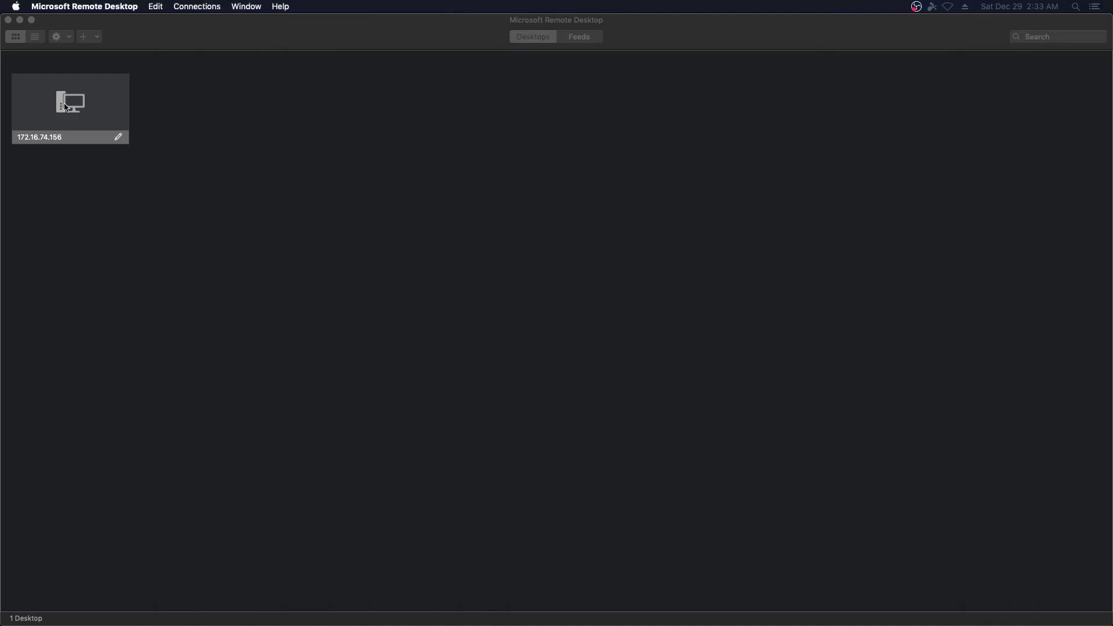
pyautogui.doubleClick(66, 108)
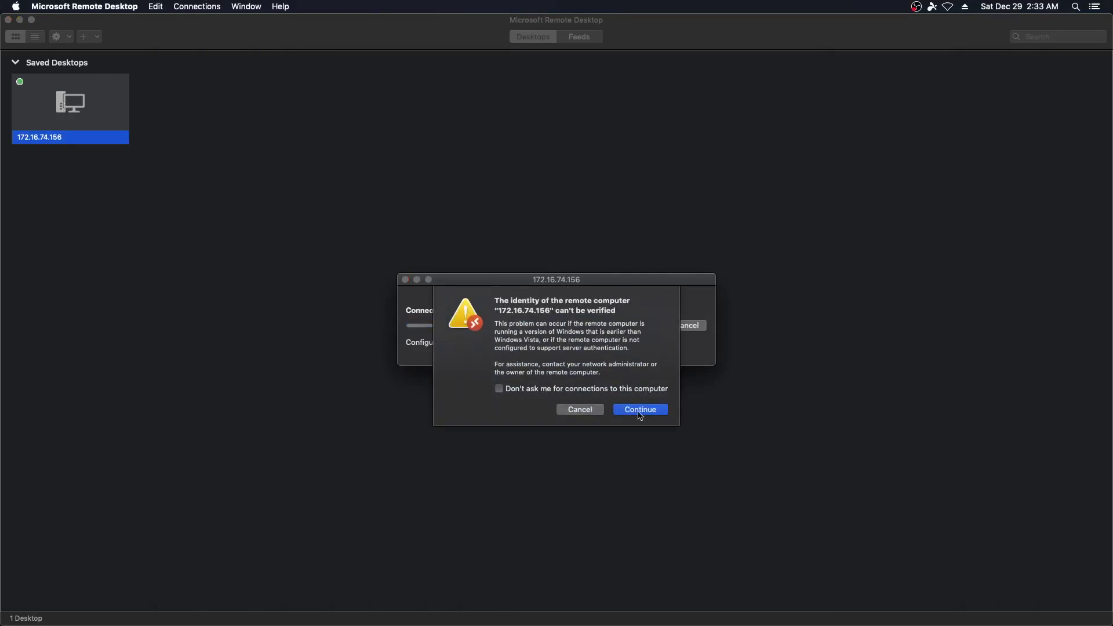
# Accept the unverified-identity warning without asking again, then enter the account's user name and password
pyautogui.click(525, 393)
pyautogui.click(648, 411)
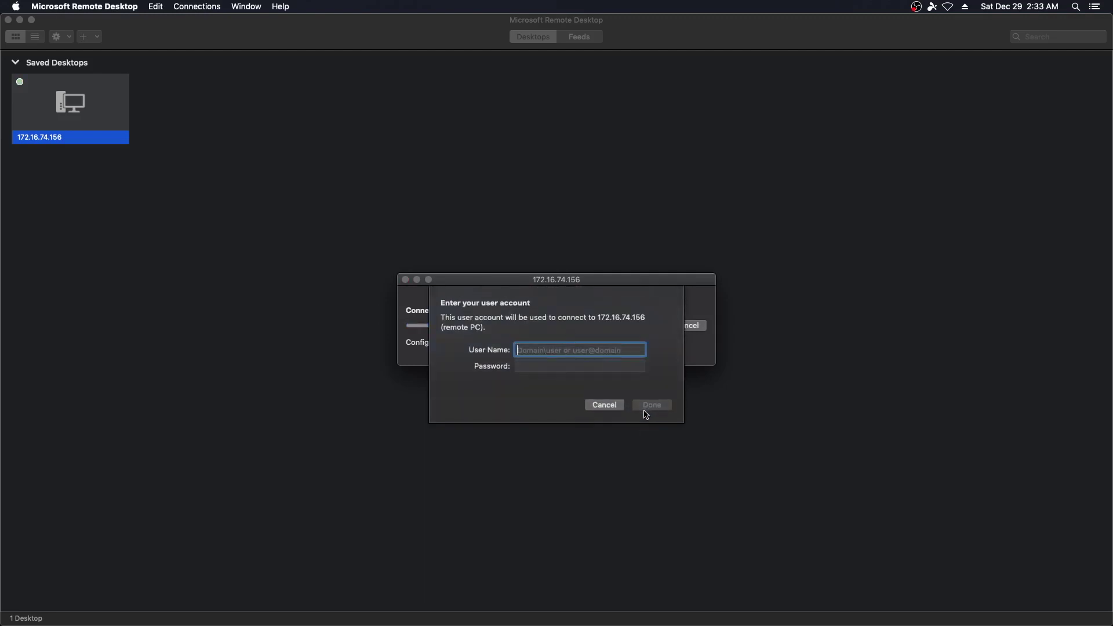
pyautogui.write('demo')
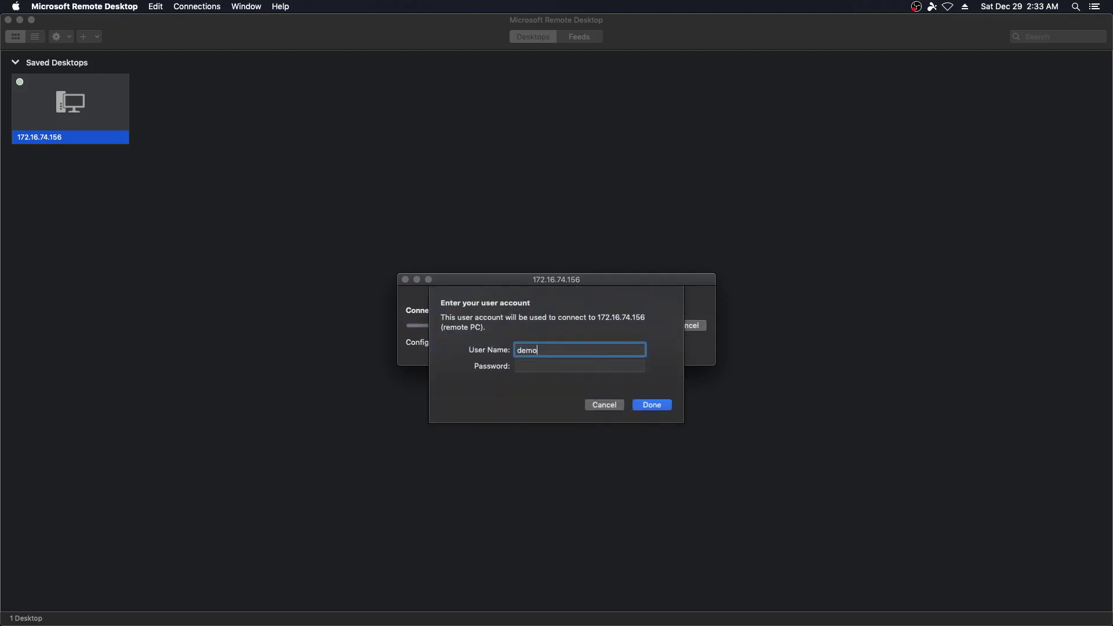
pyautogui.press('Tab')
pyautogui.write('demo1234')
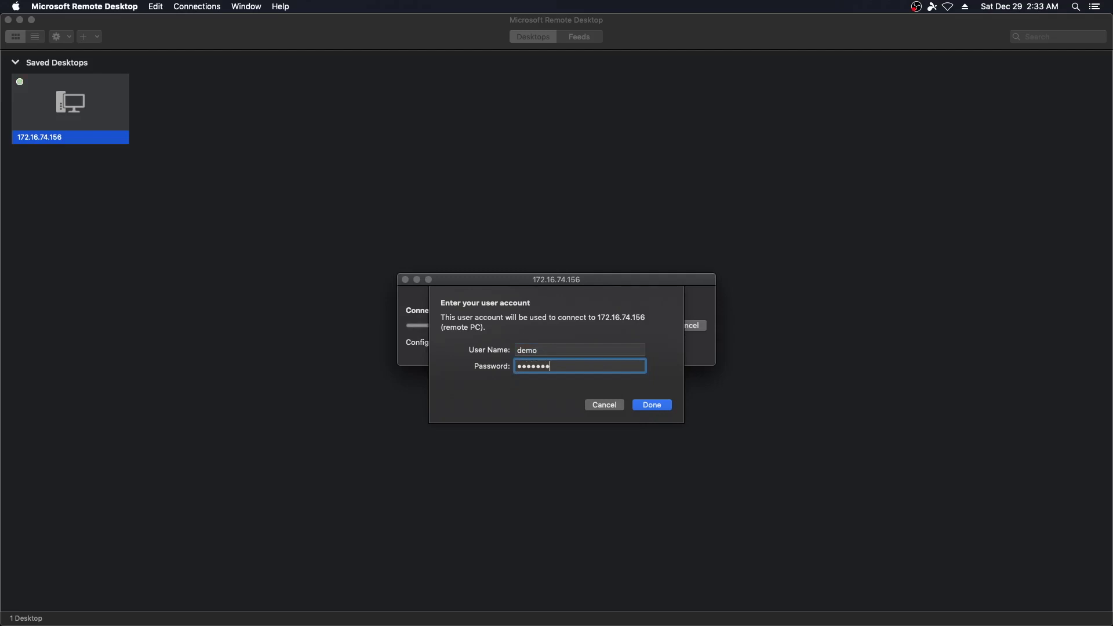
pyautogui.press('Return')
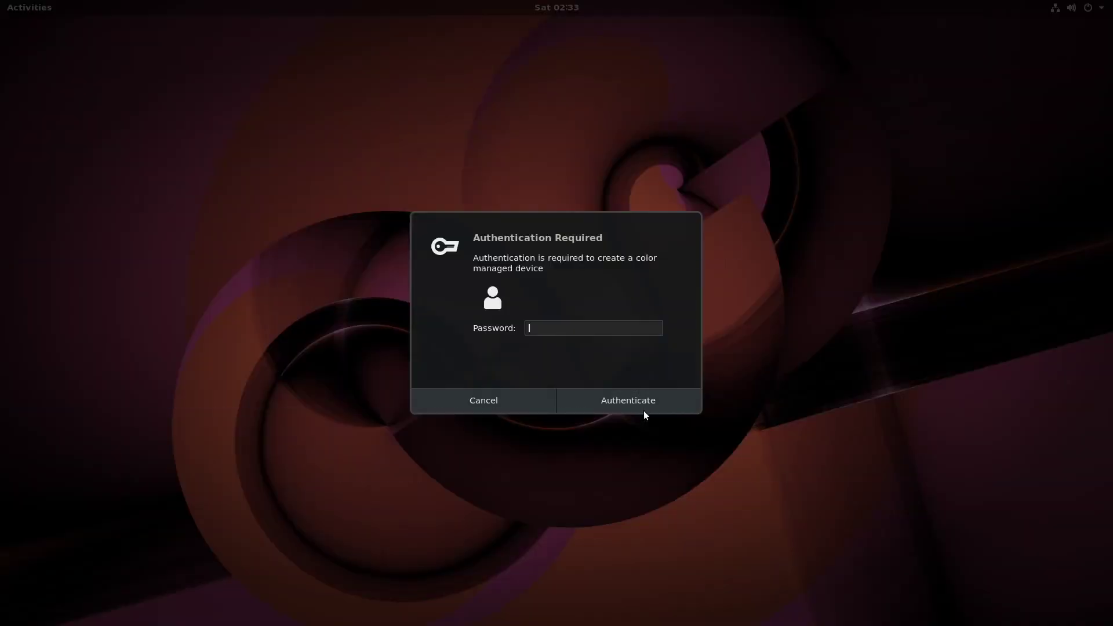
# Enter the password at each color-managed-device Authentication Required prompt until the session drops
pyautogui.write('********')
pyautogui.press('Return')
pyautogui.write('password')
pyautogui.press('Return')
pyautogui.hotkey('ctrl', 'Left')
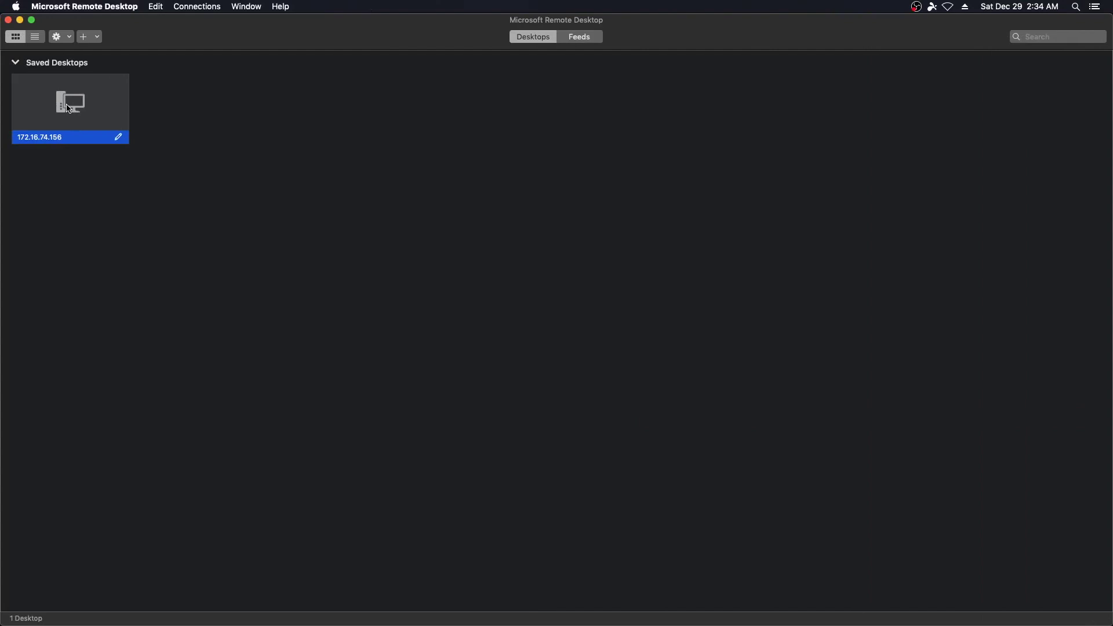
# Reopen the 172.16.74.156 desktop with the account's user name and password, then open Activities
pyautogui.doubleClick(69, 109)
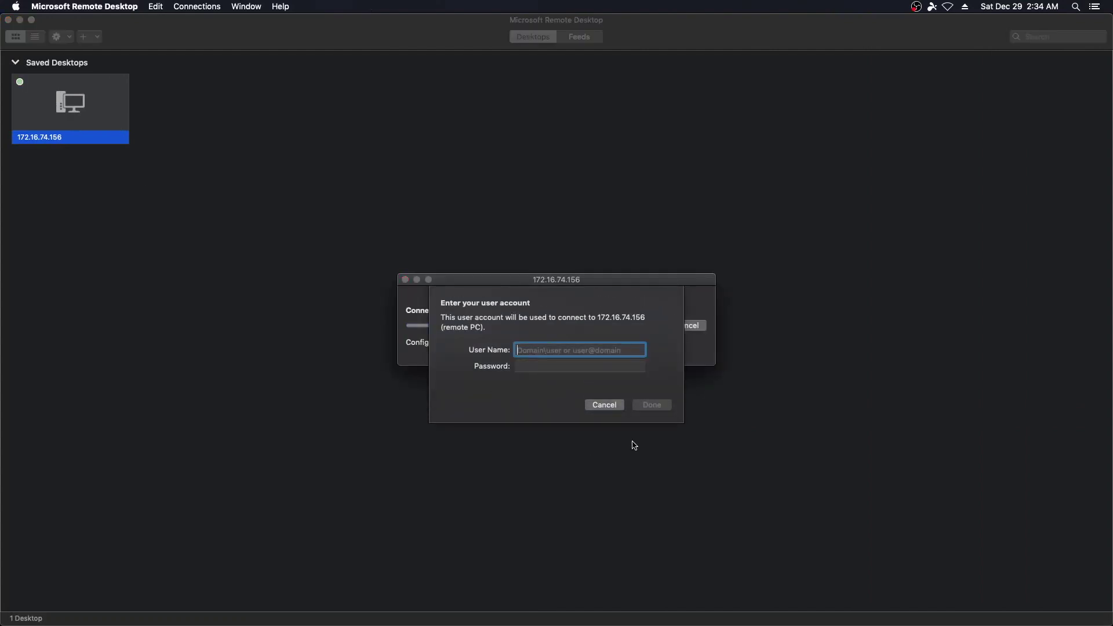
pyautogui.write('demo')
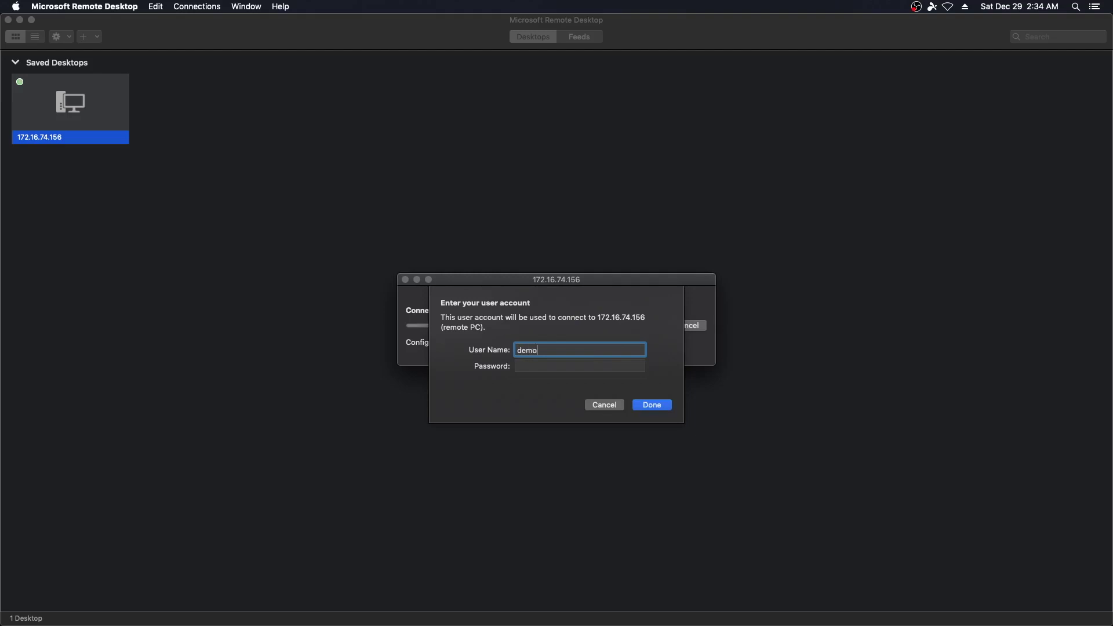
pyautogui.press('Tab')
pyautogui.write('password')
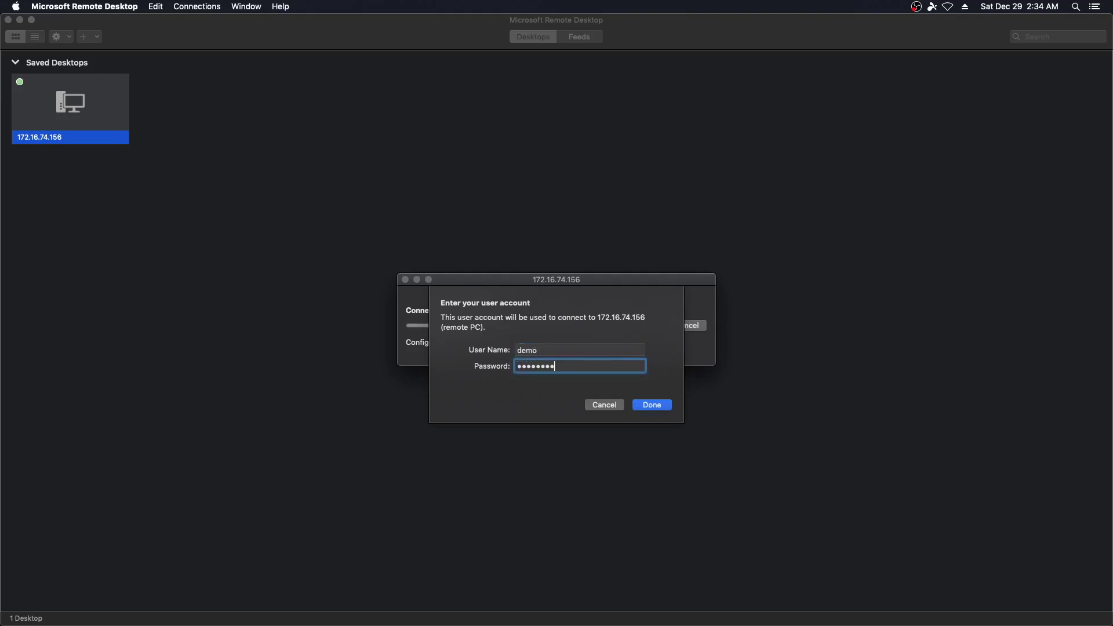
pyautogui.press('Return')
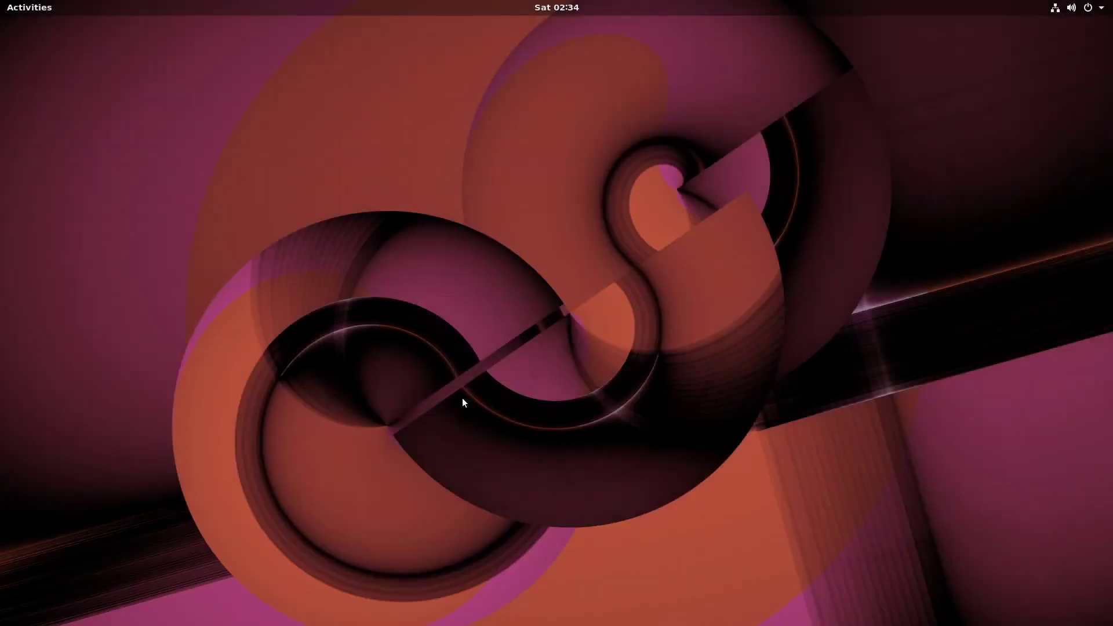
pyautogui.click(17, 9)
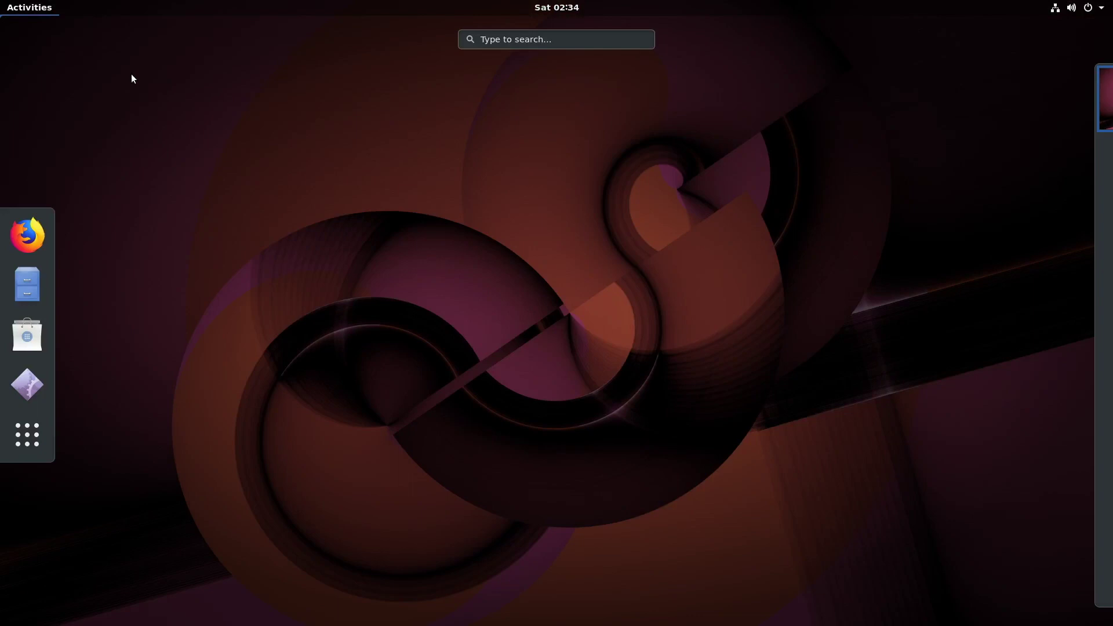
# Close and reopen the Activities overview, briefly showing the application grid before escaping it
pyautogui.click(463, 225)
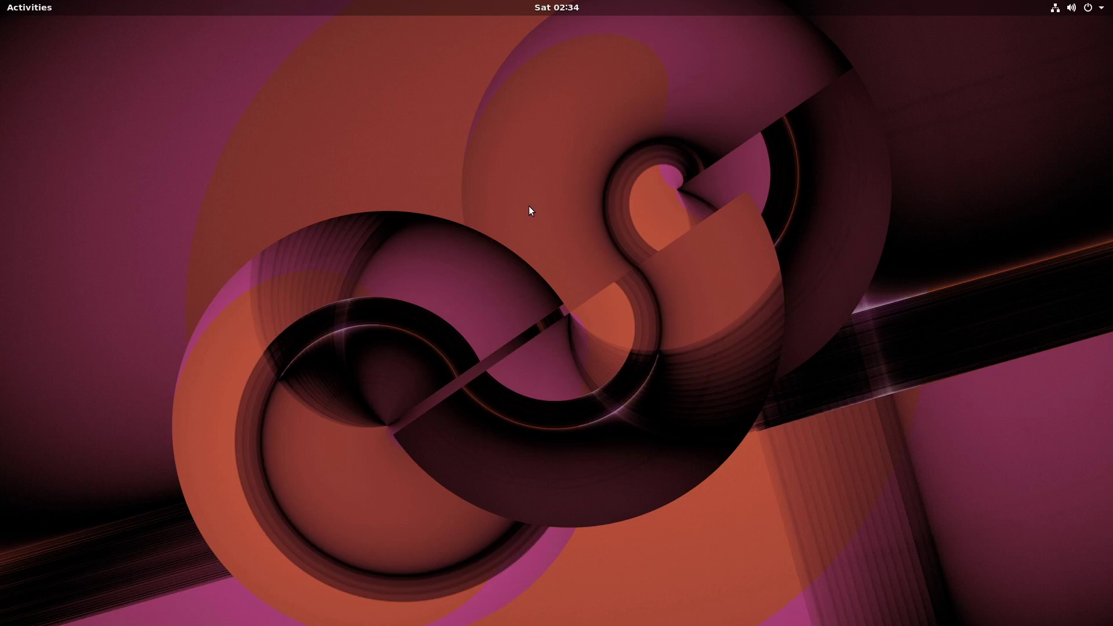
pyautogui.click(17, 10)
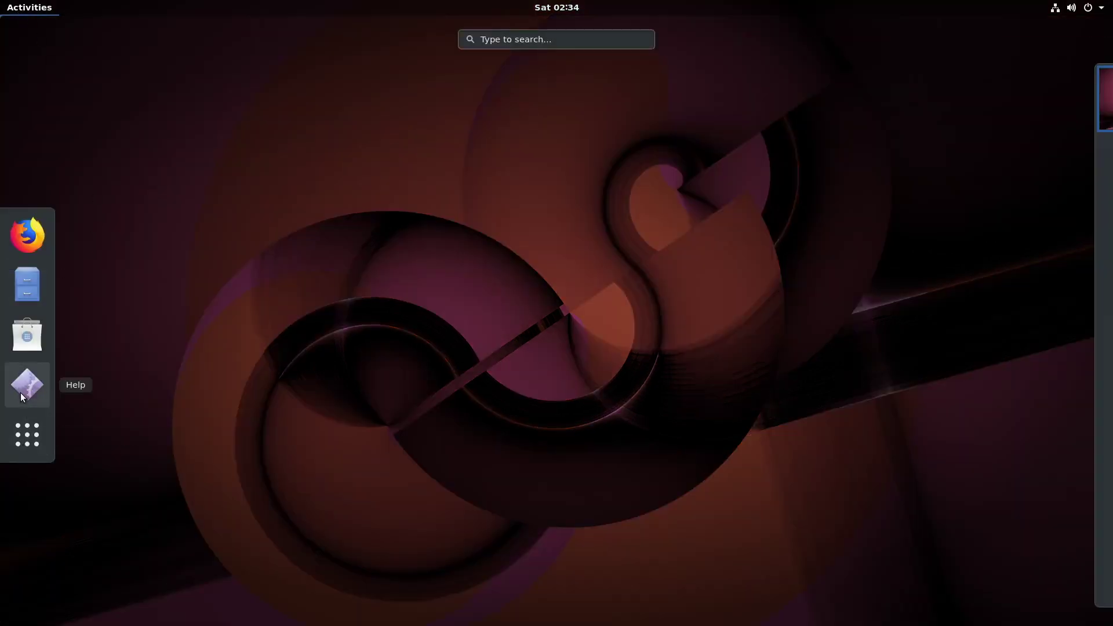
pyautogui.click(23, 440)
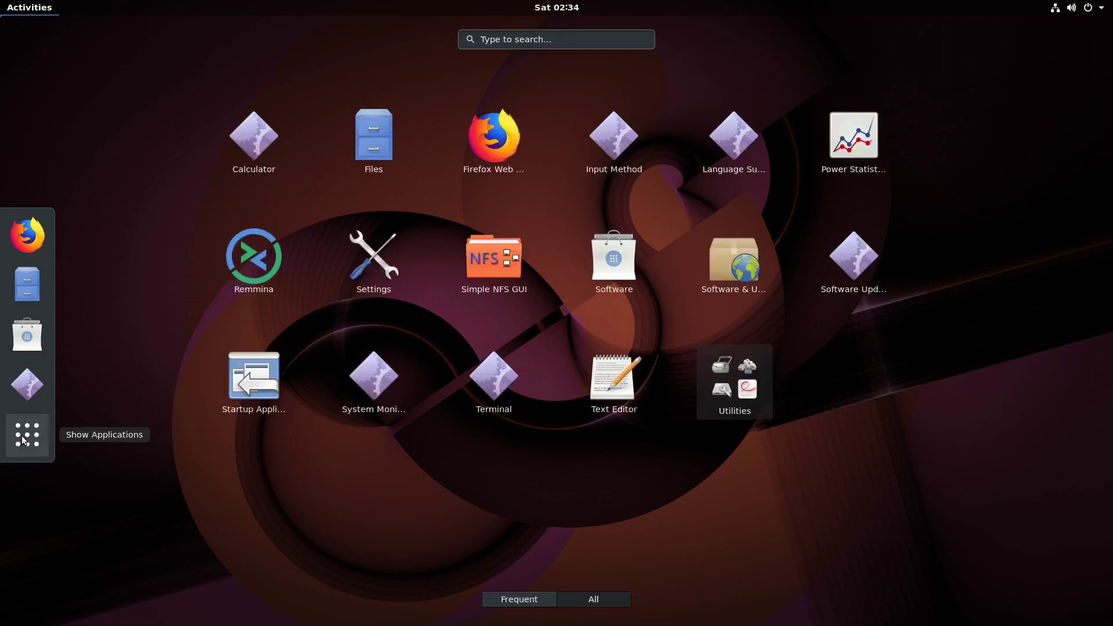
pyautogui.press('Escape')
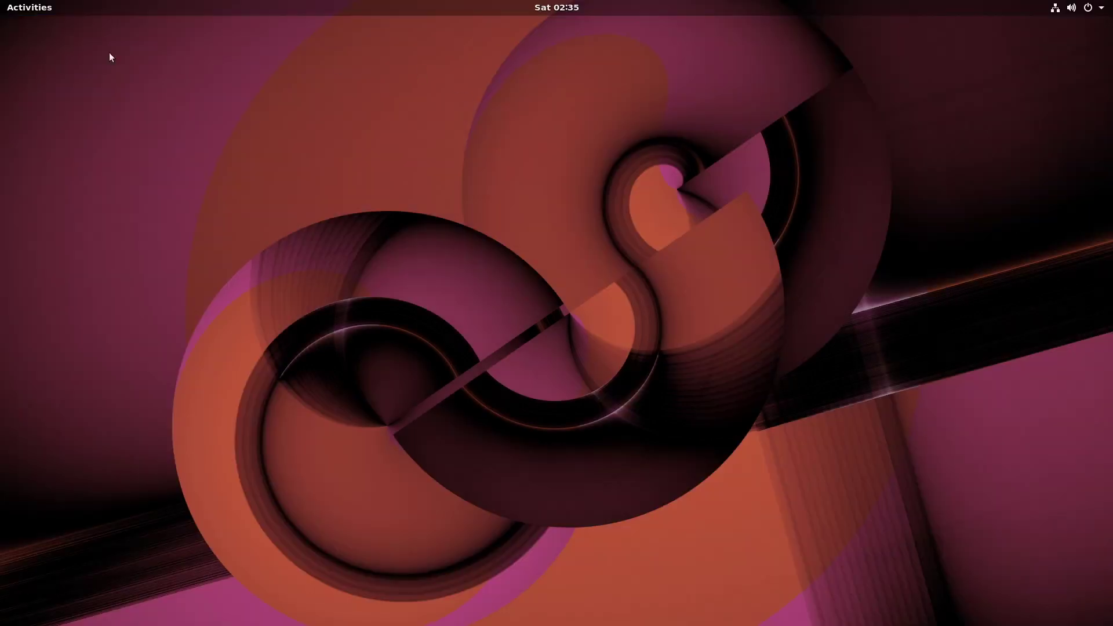
pyautogui.click(17, 6)
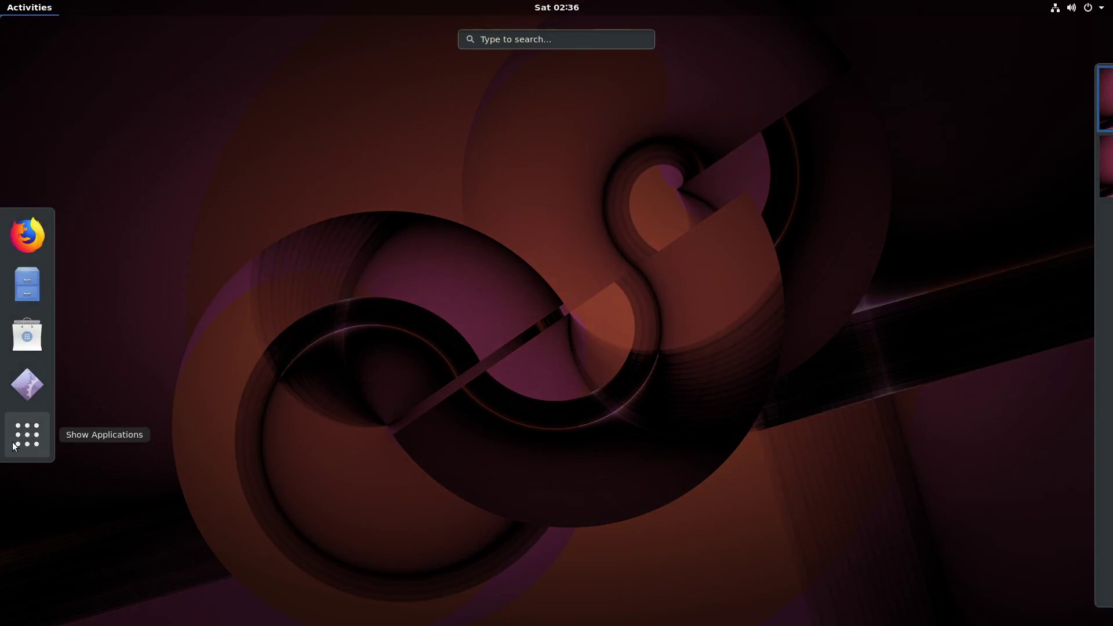
# Search 'terminal' in Activities, correcting the mistyped 'fire', and launch the Terminal result
pyautogui.write('fire')
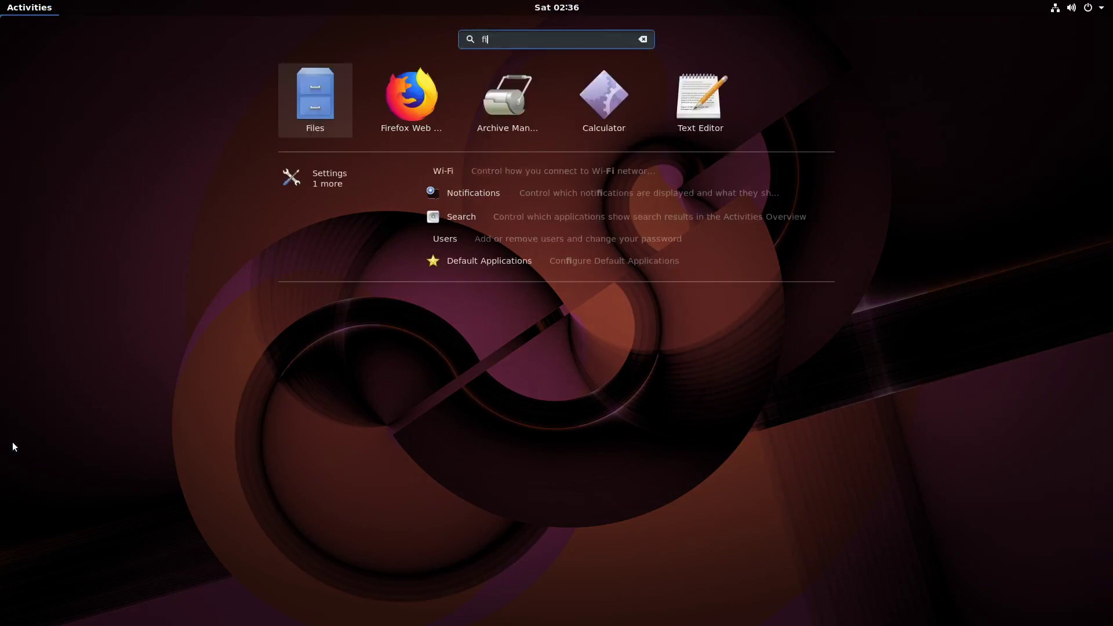
pyautogui.press('BackSpace')
pyautogui.press('BackSpace')
pyautogui.press('BackSpace')
pyautogui.press('BackSpace')
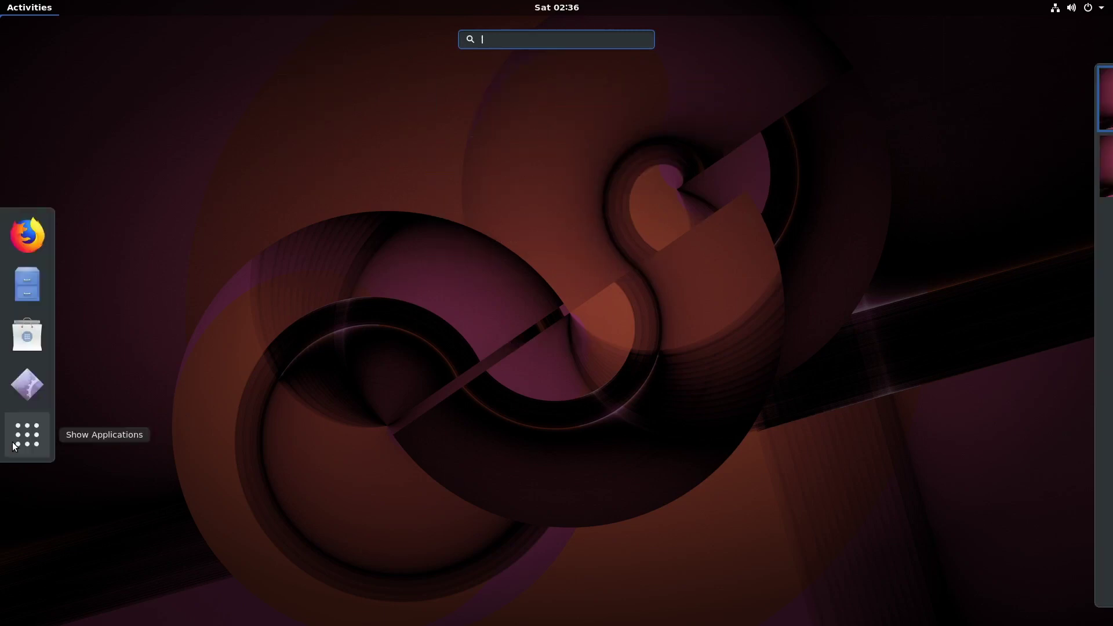
pyautogui.write('terminal')
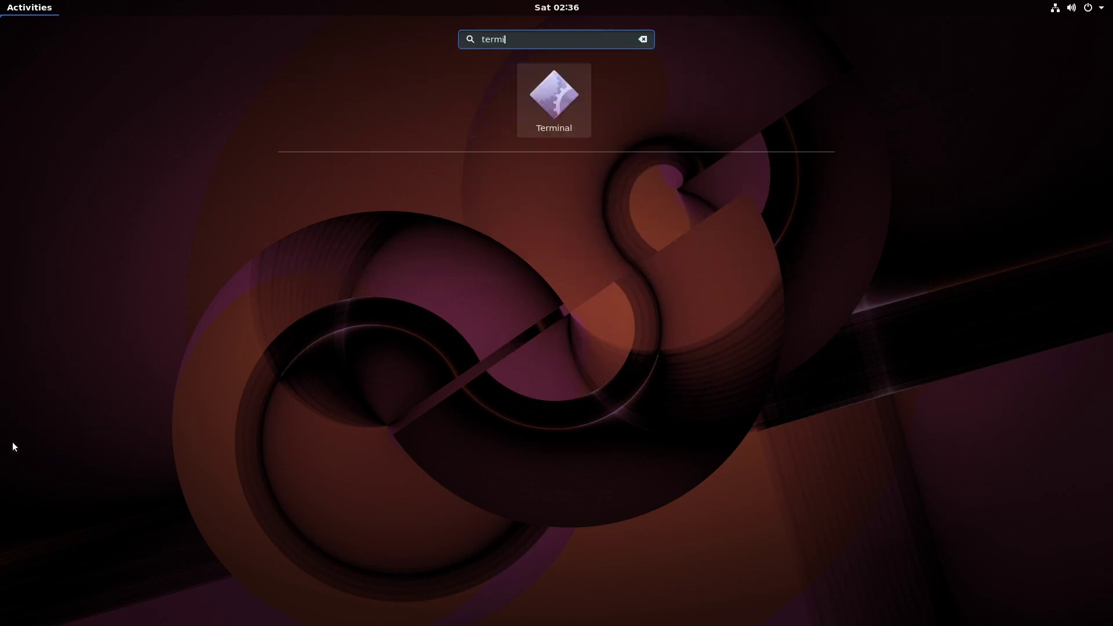
pyautogui.click(558, 98)
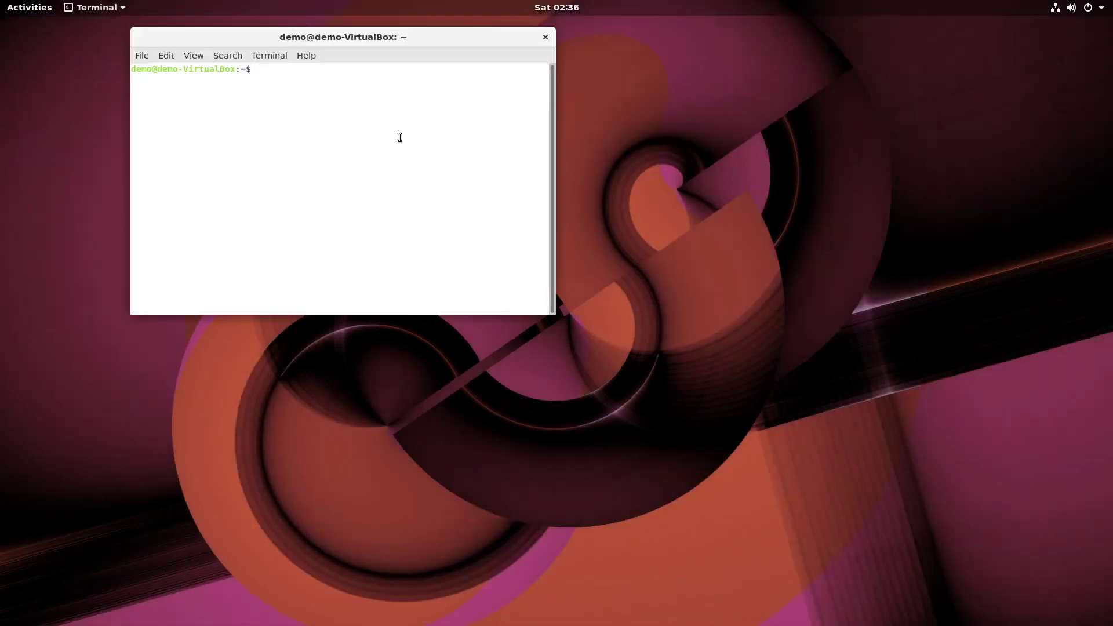
# Run 'sudo apt update ; sudo apt upgrade -y' in the Ubuntu terminal to fetch package lists and upgrade
pyautogui.write('sudo apt update ; sudo apt upgrade -y')
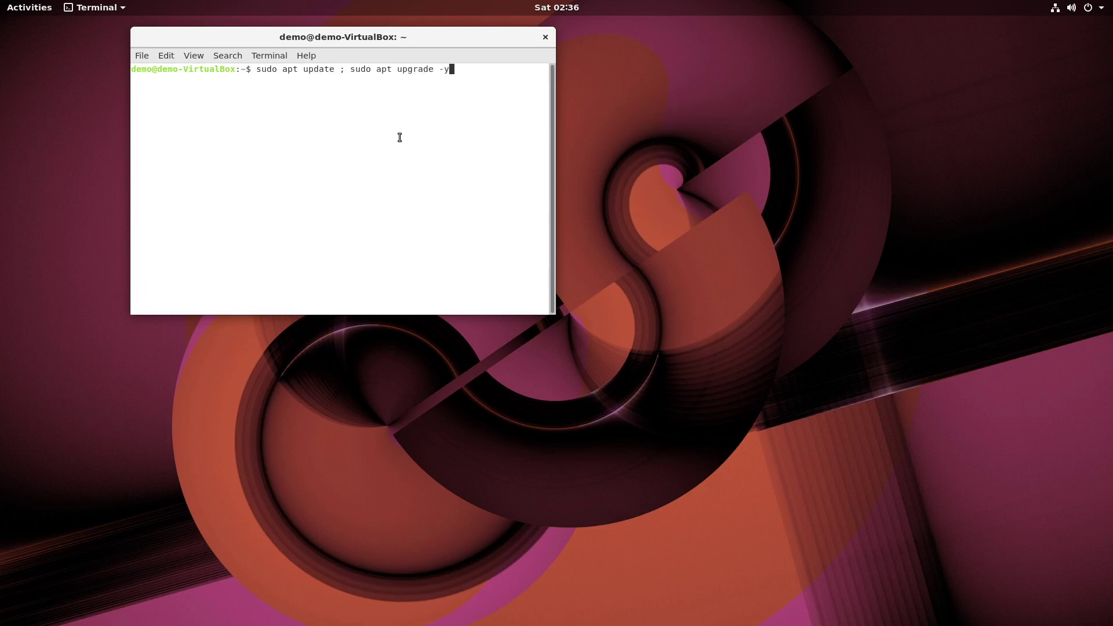
pyautogui.press('Return')
pyautogui.press('Return')
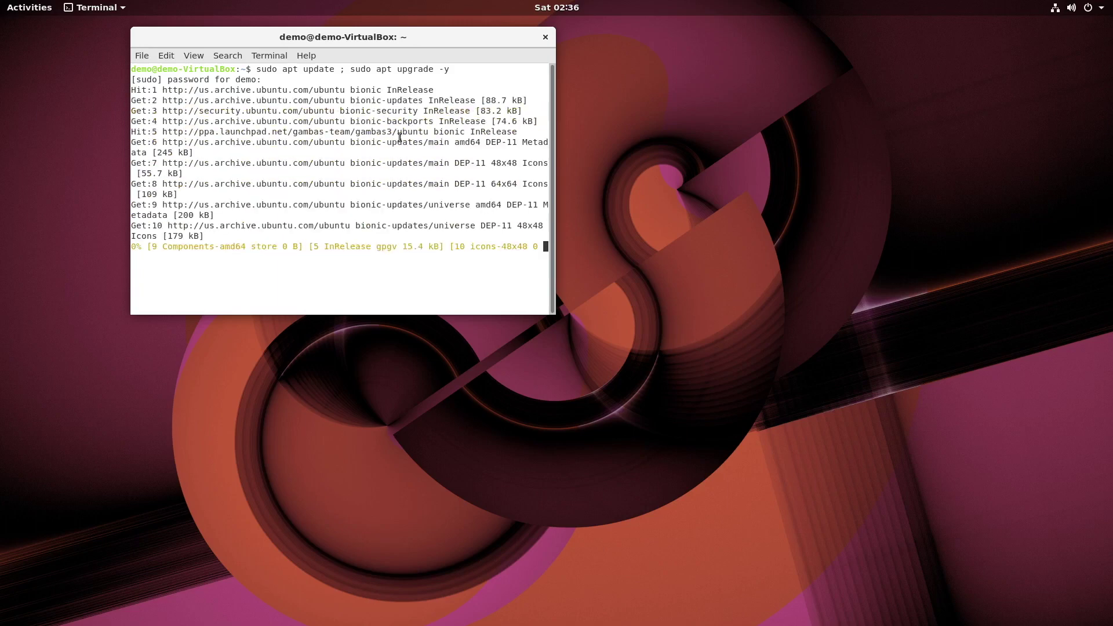